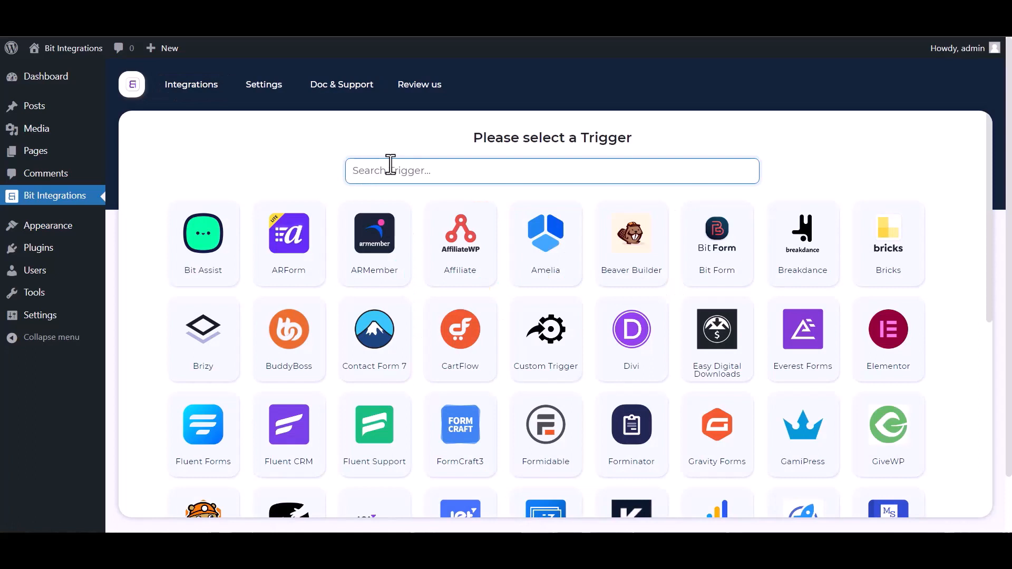
Step: Choose Groundhogg with the Contact-Create event as the integration trigger
text(gr)
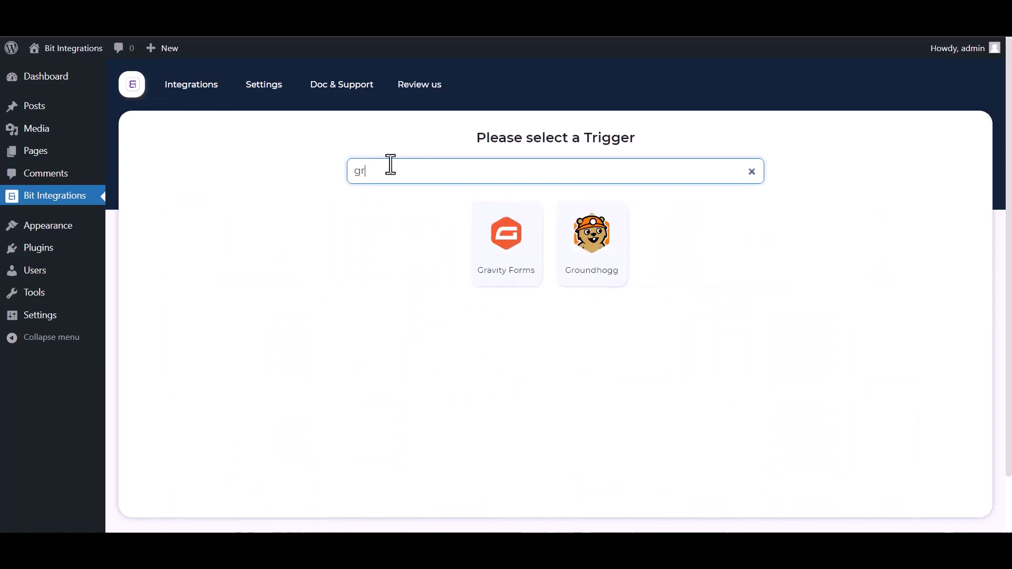
click(599, 253)
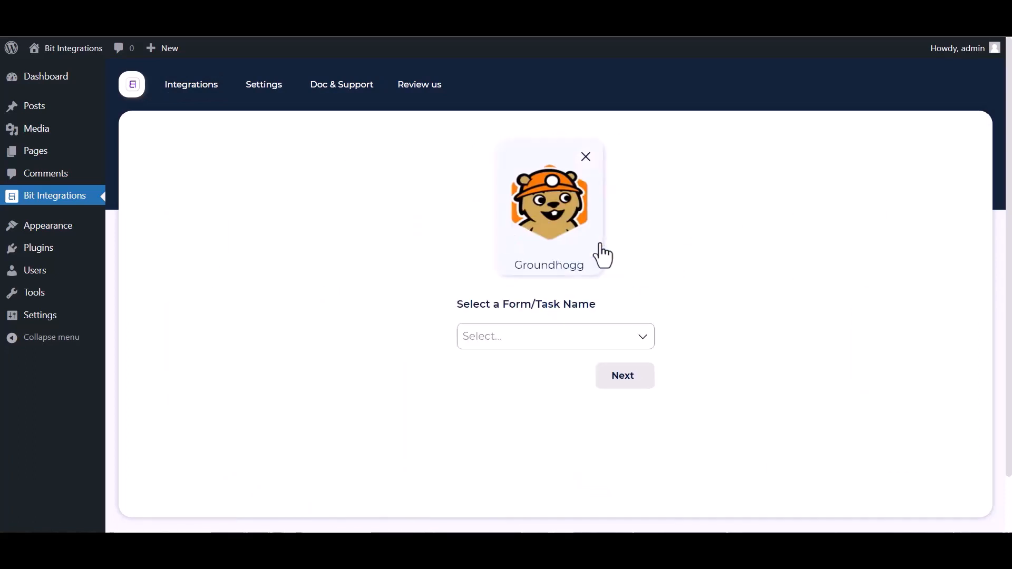
click(523, 336)
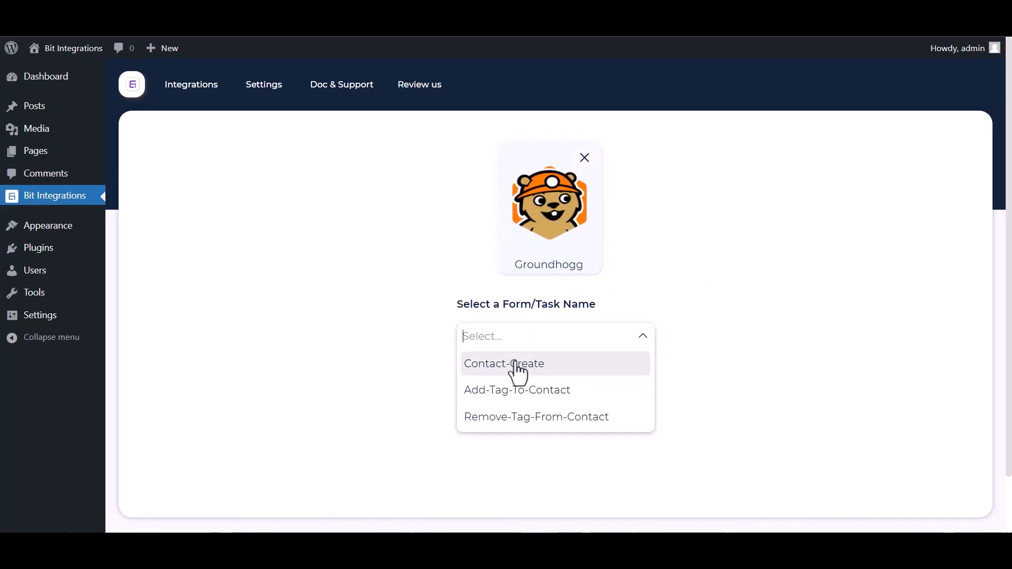
click(522, 369)
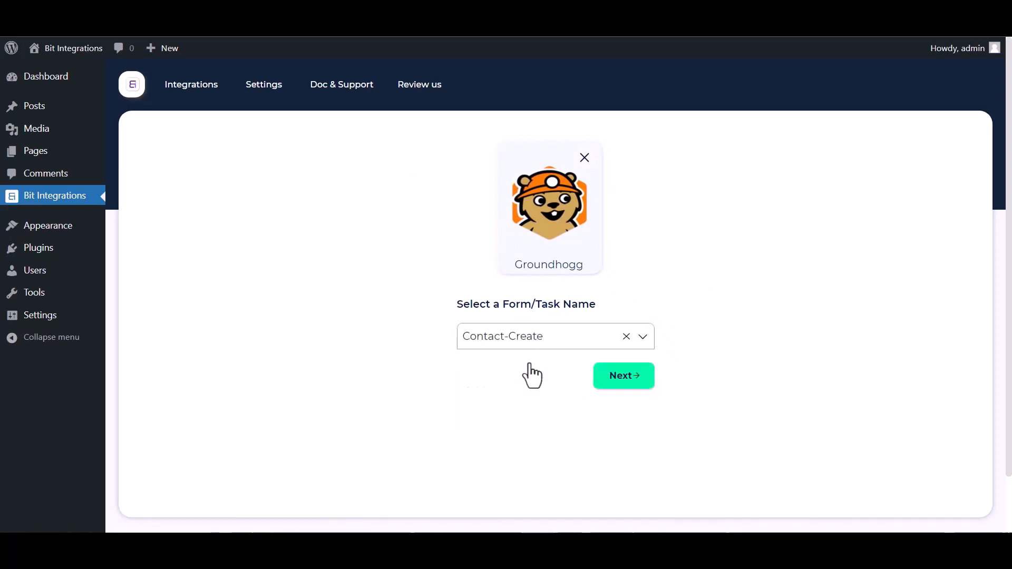
Step: Select SureTriggers as the integration's action app
click(624, 377)
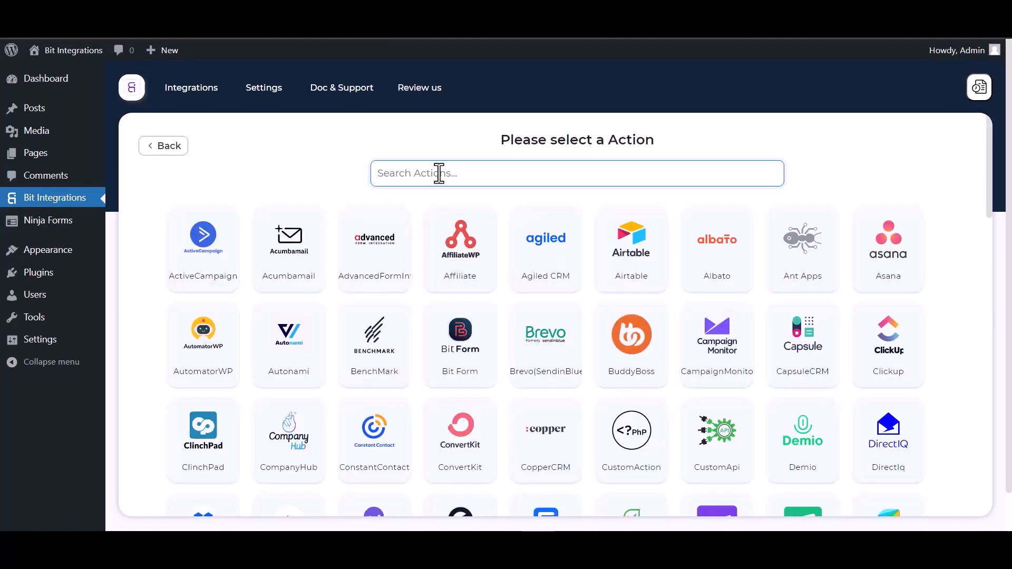
text(sure)
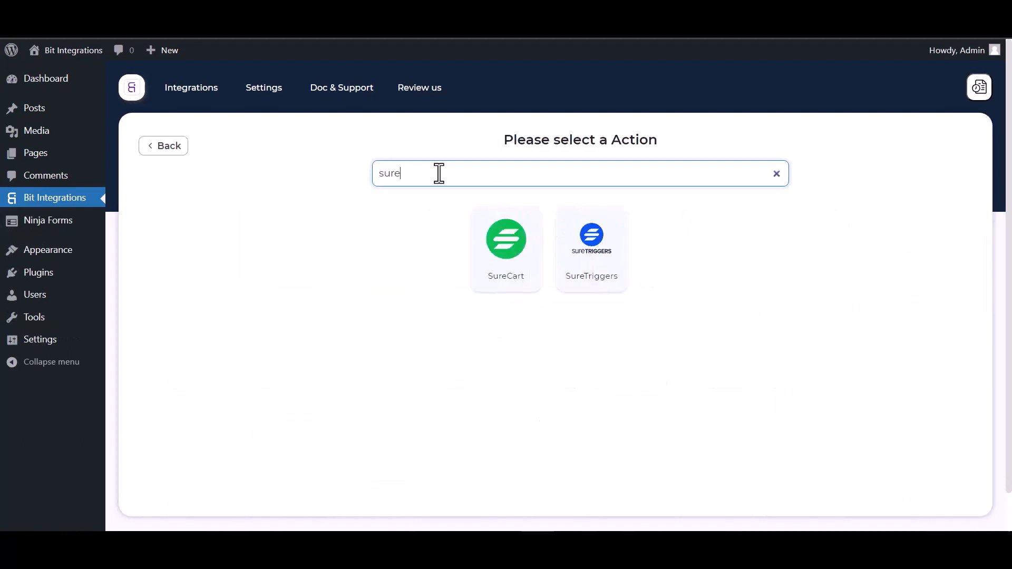
click(593, 261)
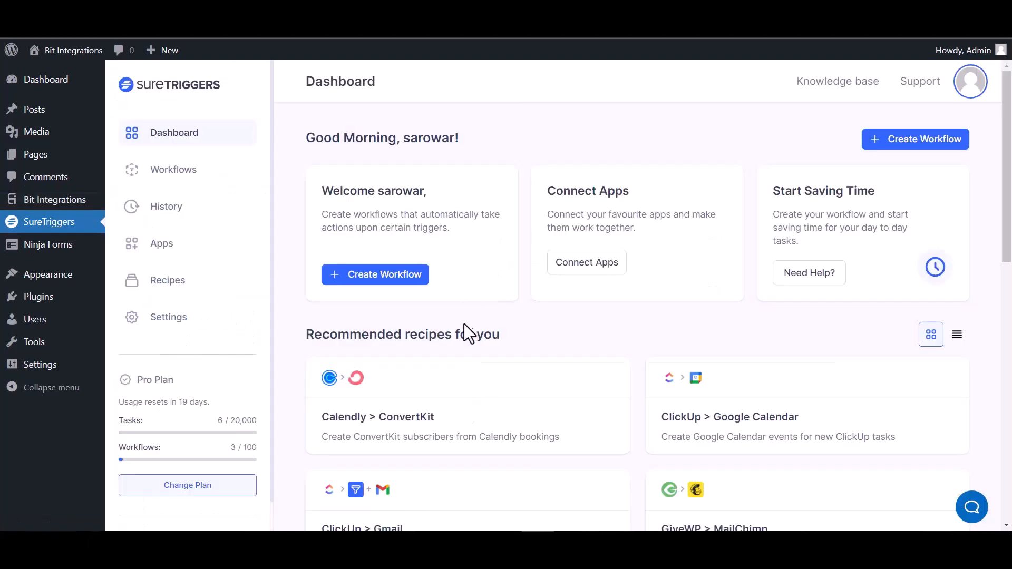
Step: Create a new SureTriggers workflow named 'Bit Integrations' and open its editor
click(903, 141)
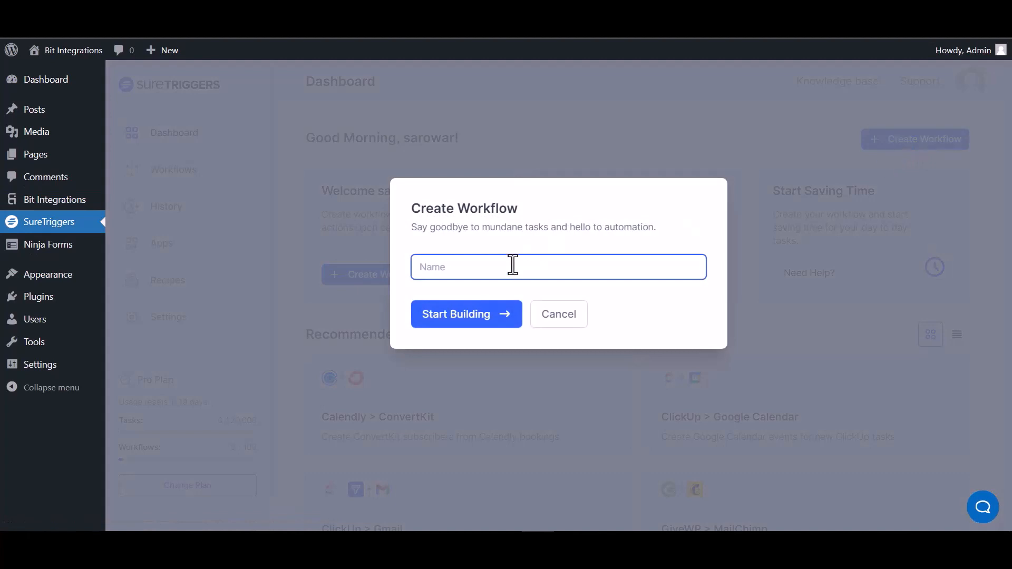
text(Bit Integrations)
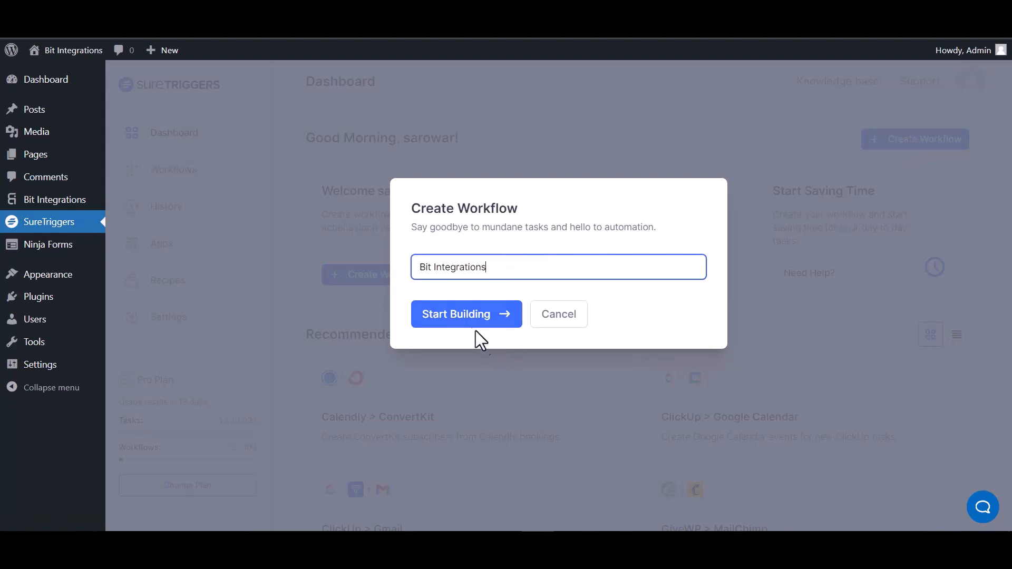
click(475, 315)
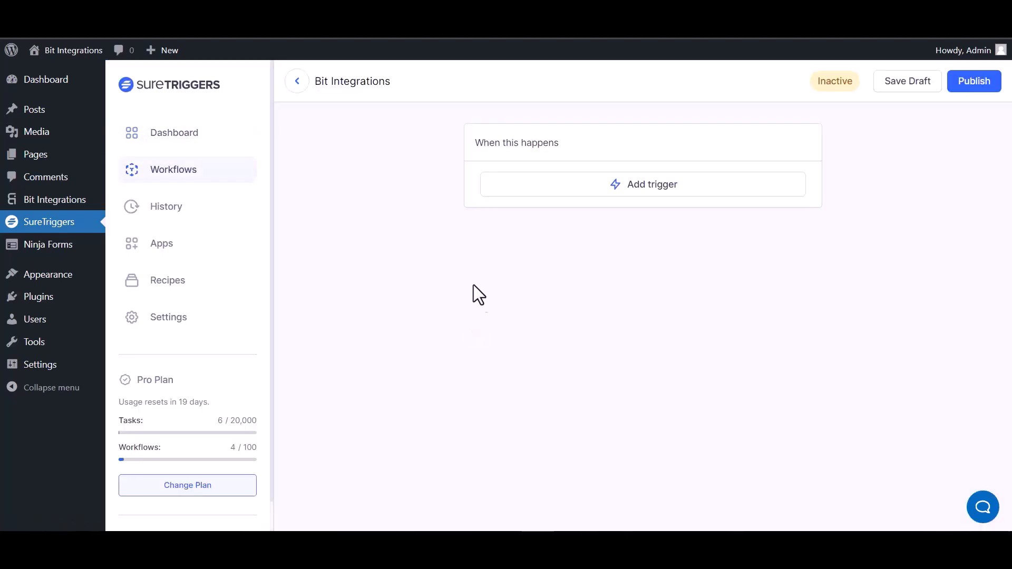
Step: Add a Webhooks trigger to the workflow and copy its webhook URL
click(662, 190)
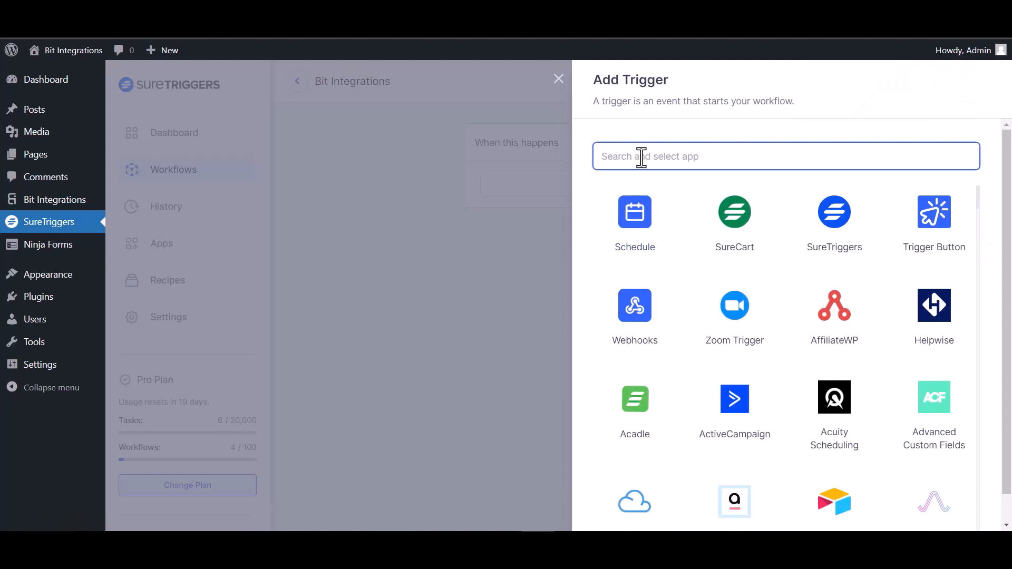
text(web)
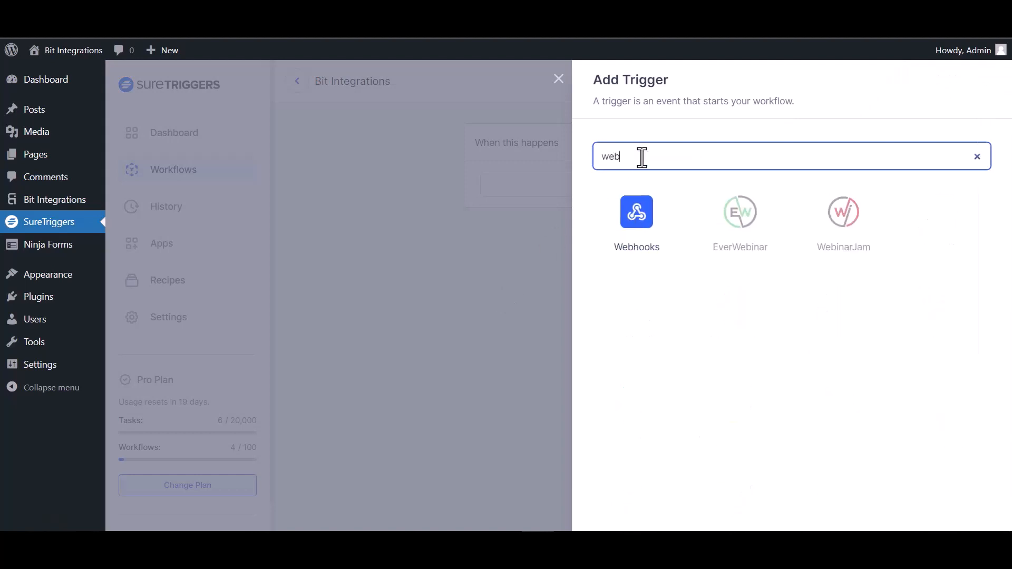
click(652, 235)
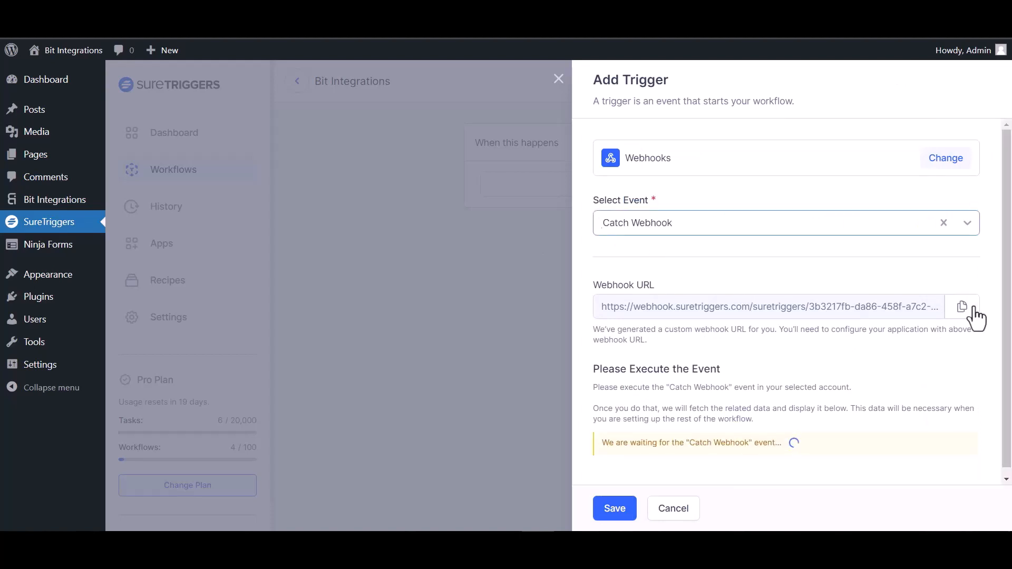
click(966, 309)
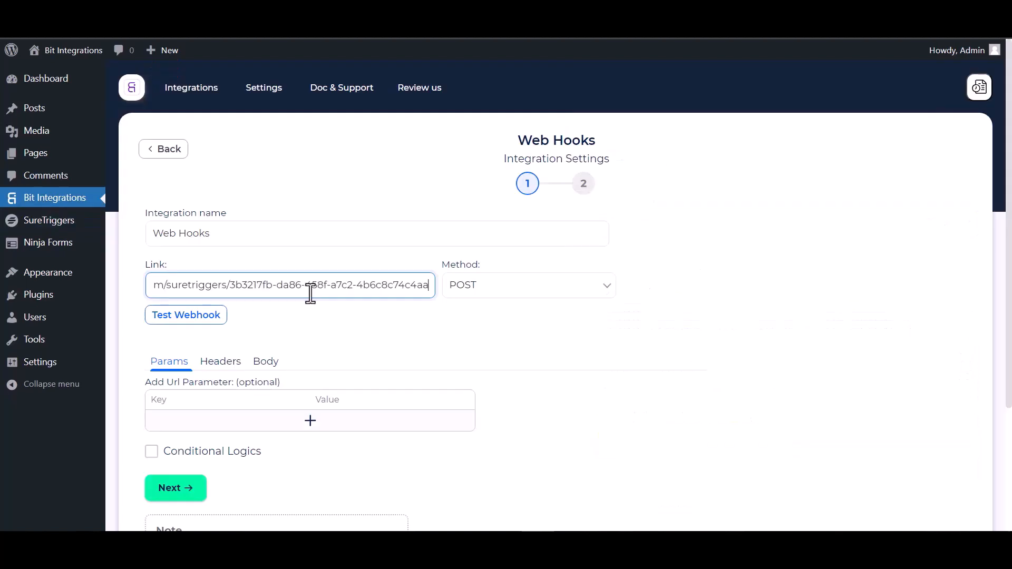
Step: Set the webhook body to send all trigger data as application/json
click(267, 369)
scroll(290, 348, down, 3)
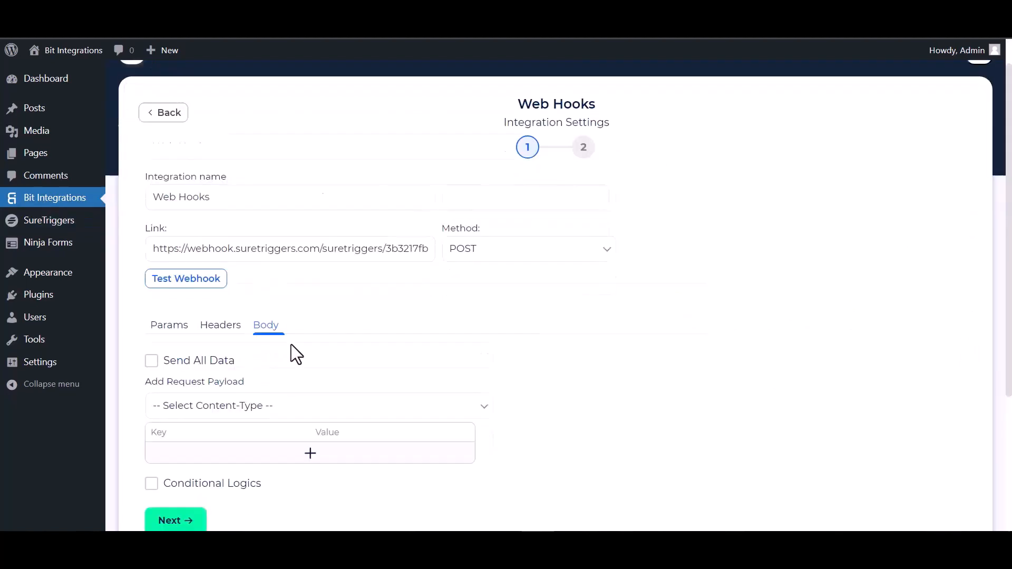
click(164, 273)
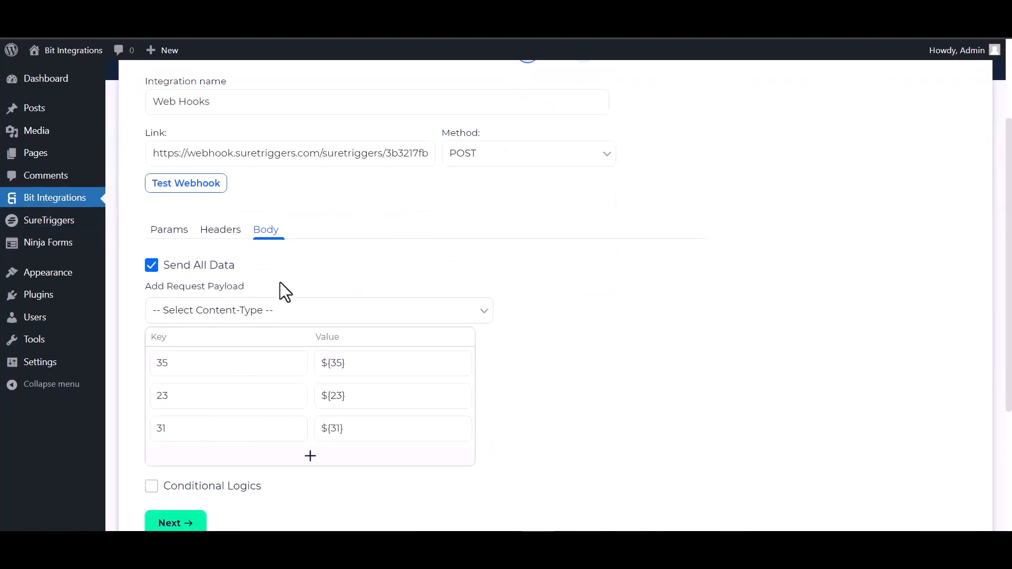
click(252, 311)
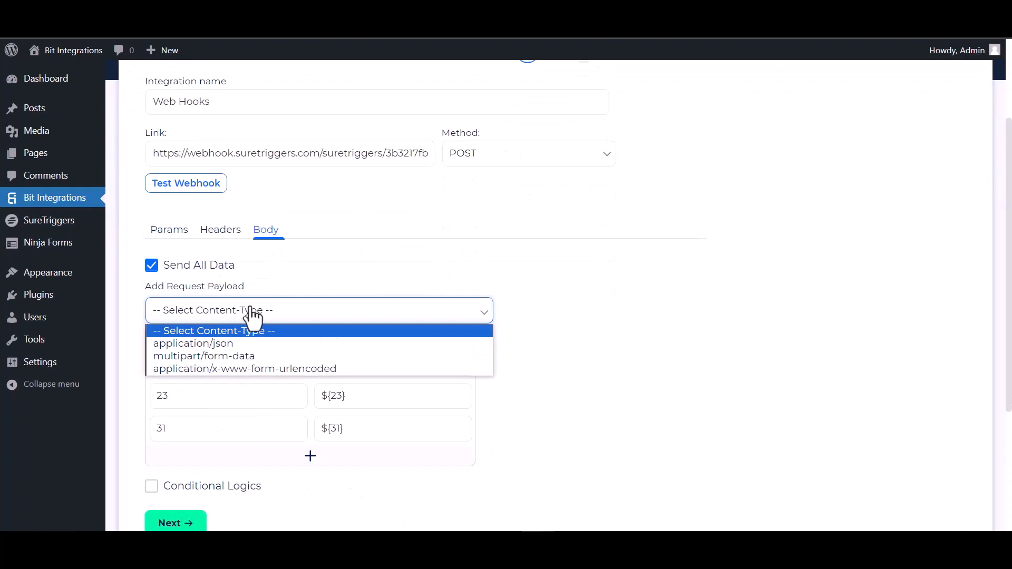
click(239, 345)
Step: Send a test webhook request and save the captured trigger in SureTriggers
click(198, 190)
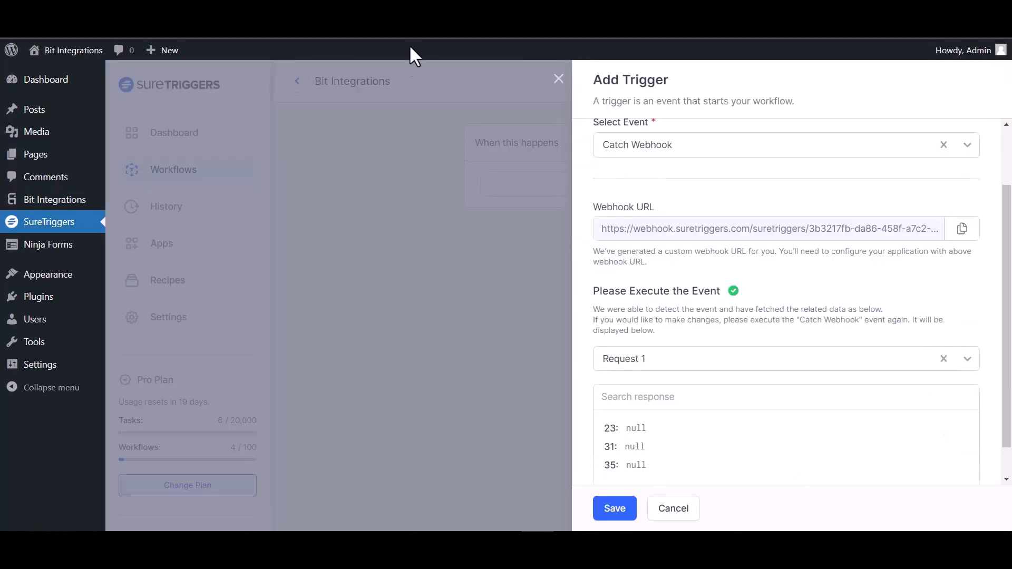
scroll(707, 353, down, 1)
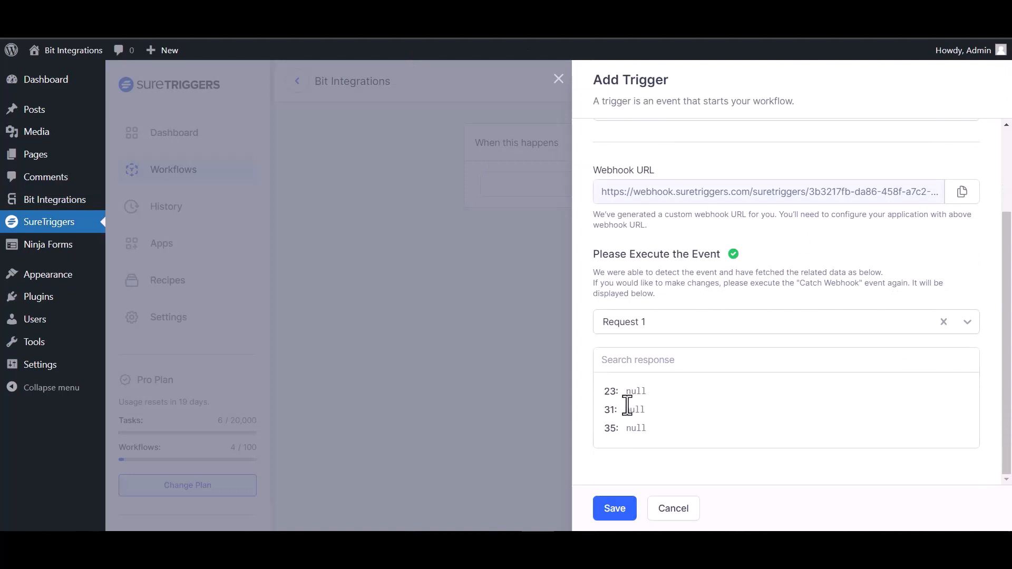
click(615, 508)
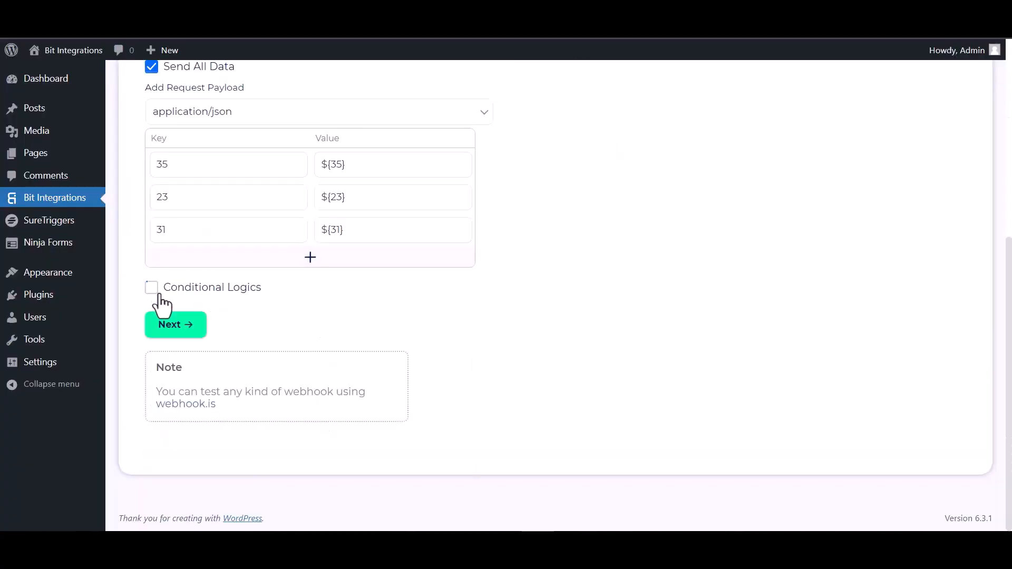
Step: Leave conditional logic off and finish and save the Web Hooks integration
click(152, 288)
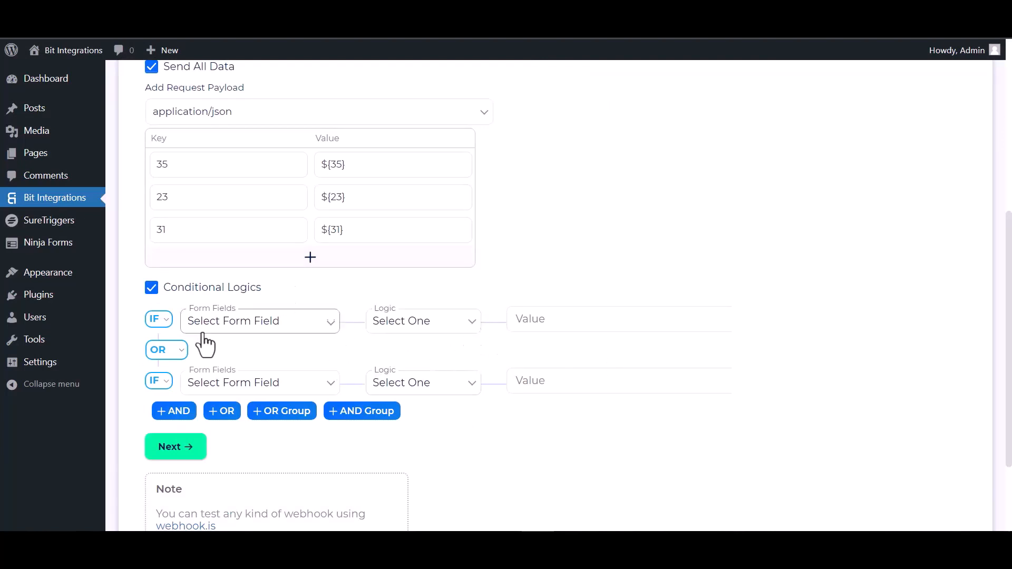
click(151, 287)
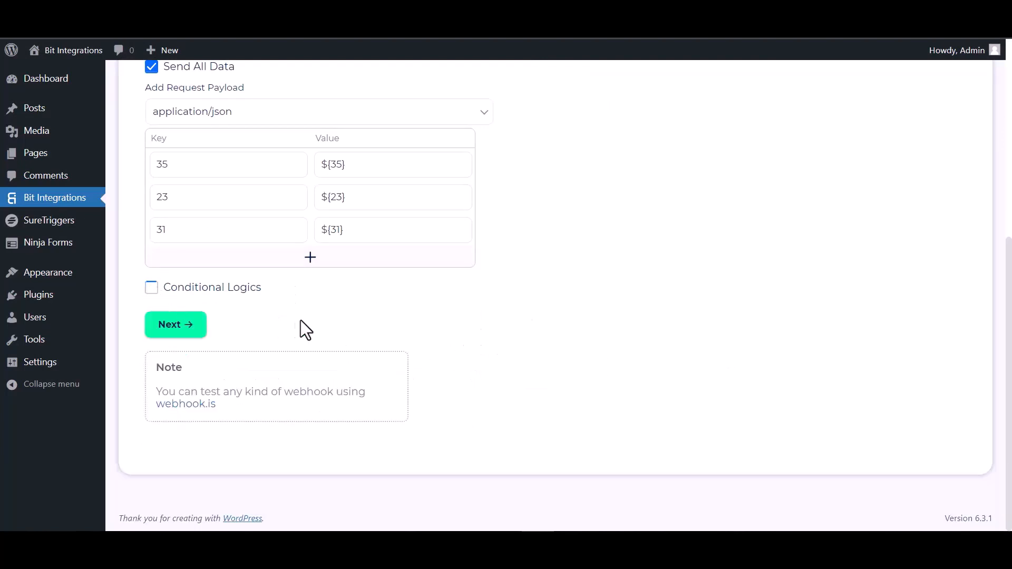
click(180, 329)
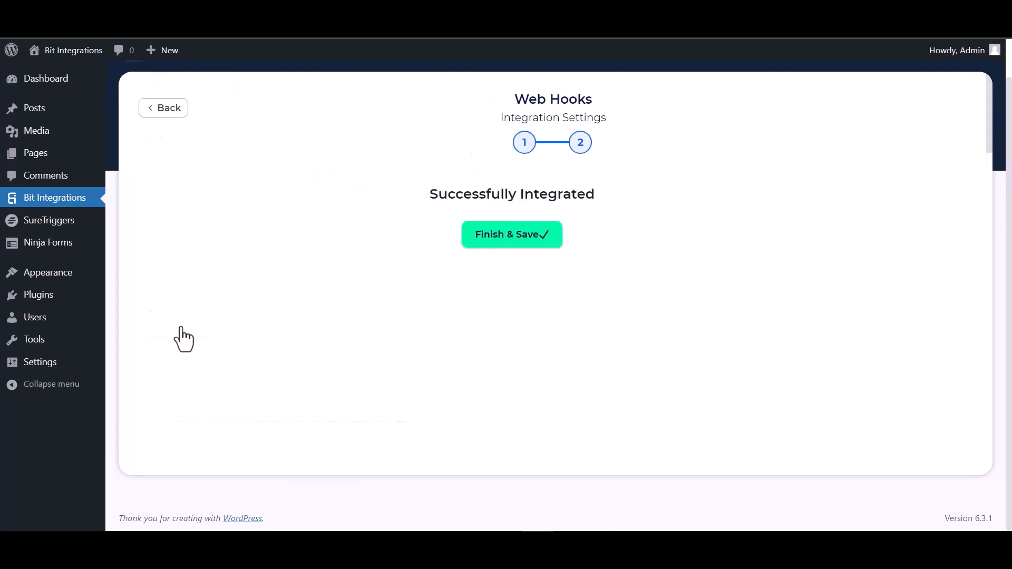
click(527, 246)
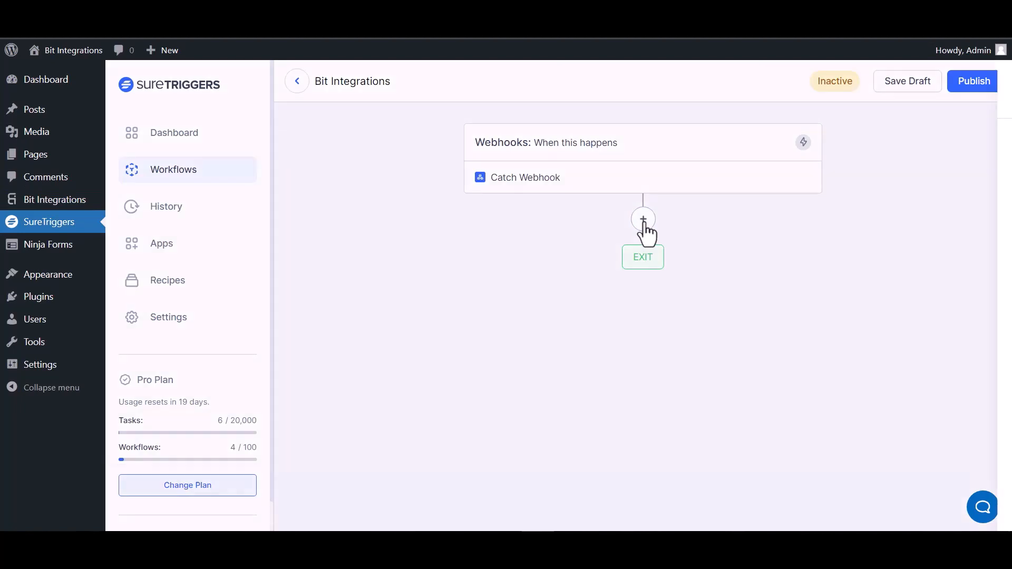
Step: Add an AirTable Create Record action using the first AirTable connection
click(644, 222)
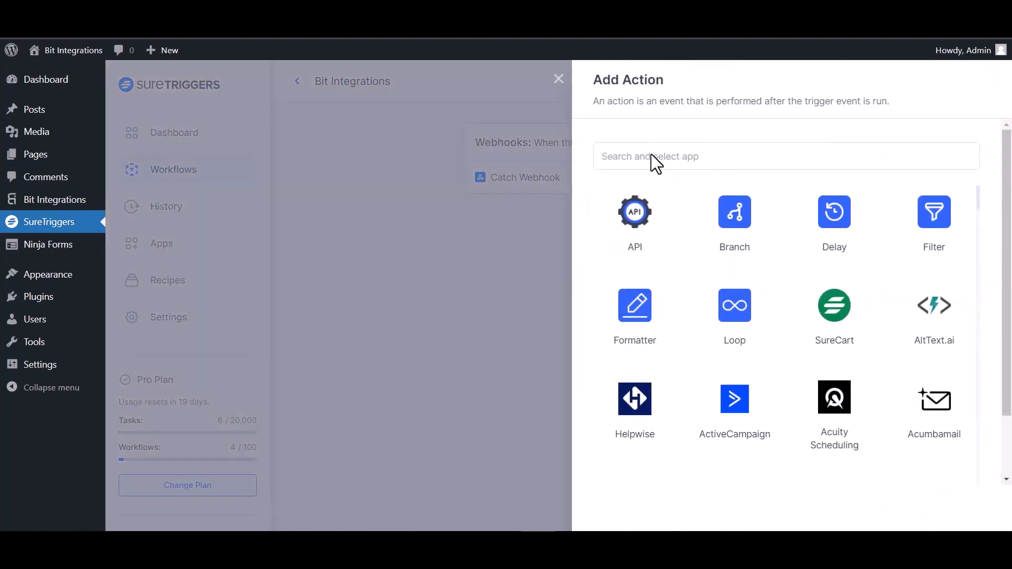
click(664, 158)
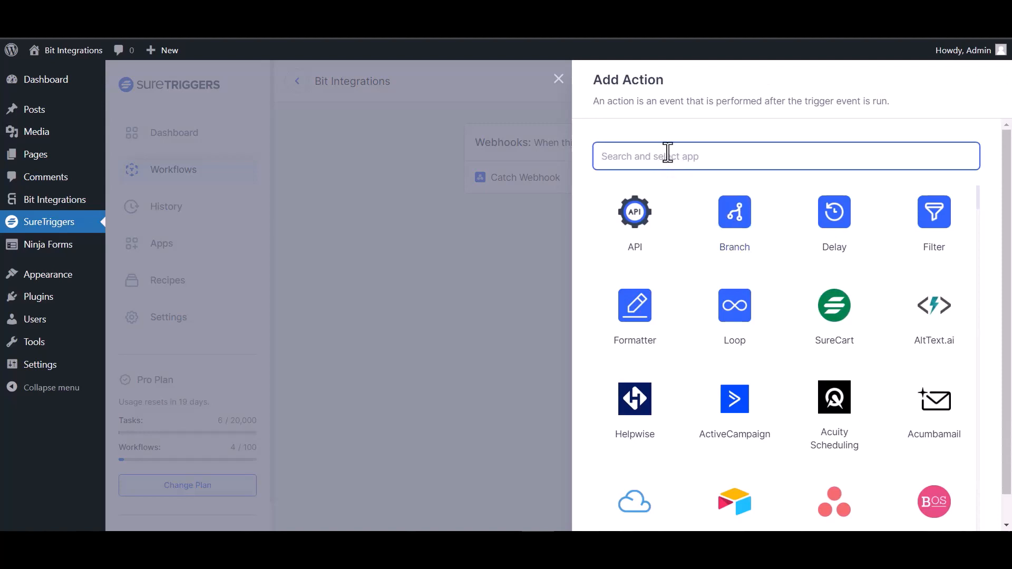
text(air)
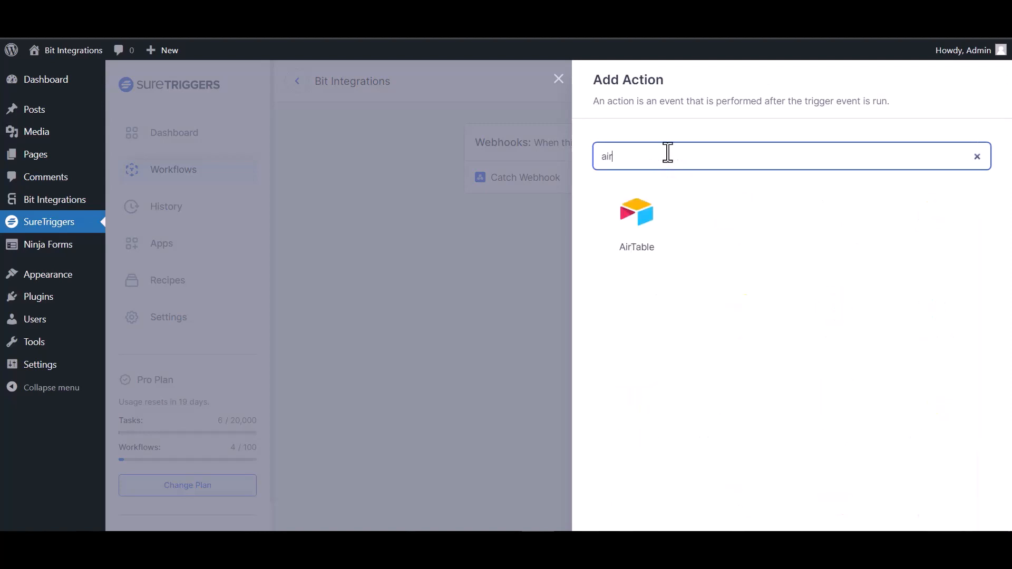
click(637, 218)
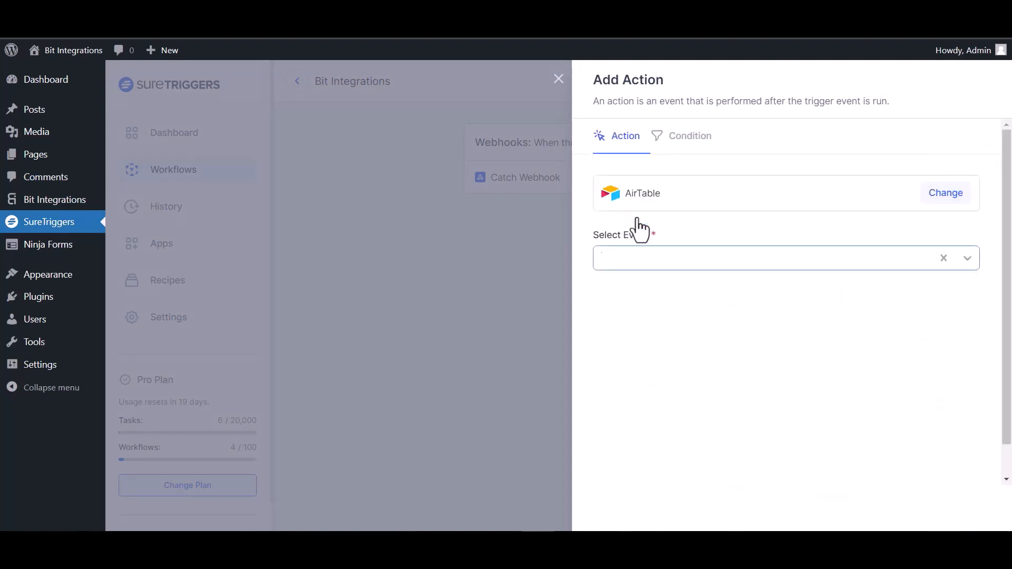
click(726, 259)
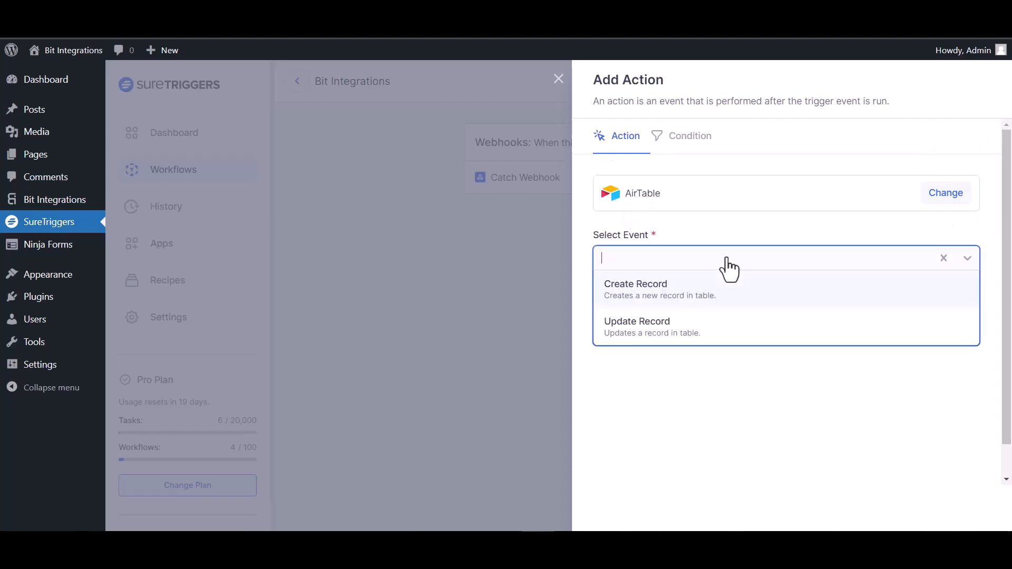
click(679, 295)
click(708, 321)
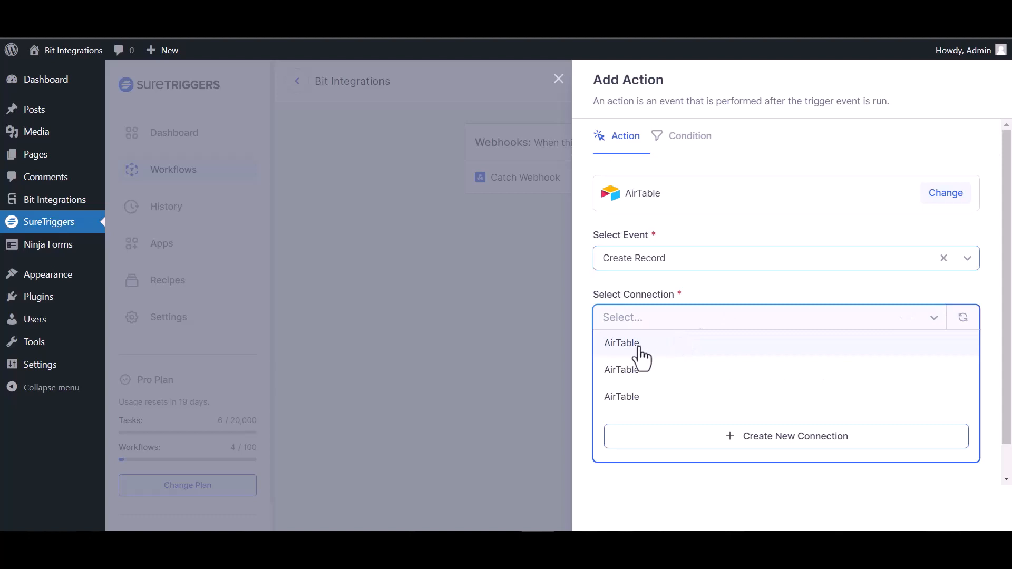
click(640, 346)
Step: Target Table 1 in the 'bit integration' Airtable base
scroll(649, 348, down, 1)
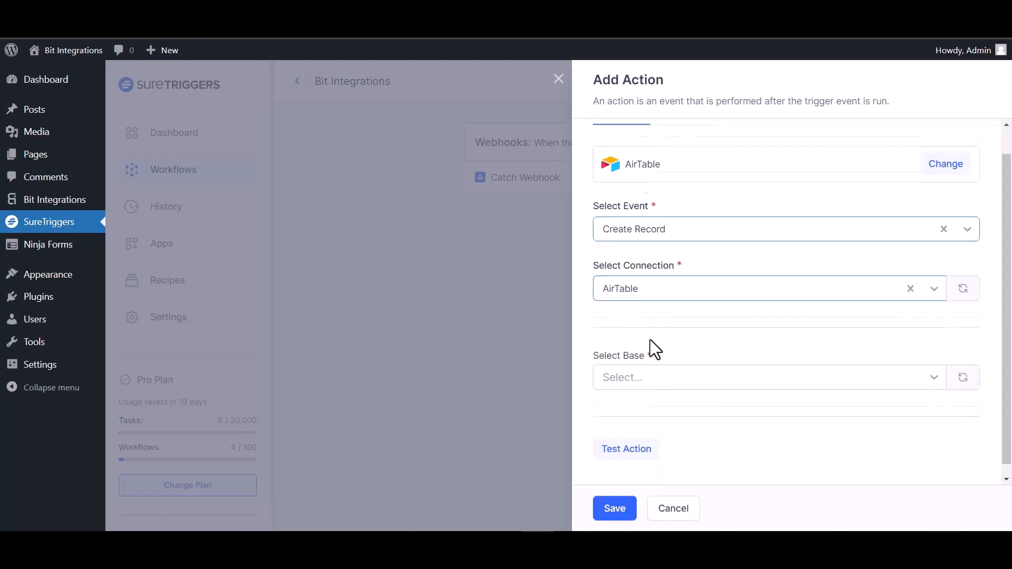
click(659, 365)
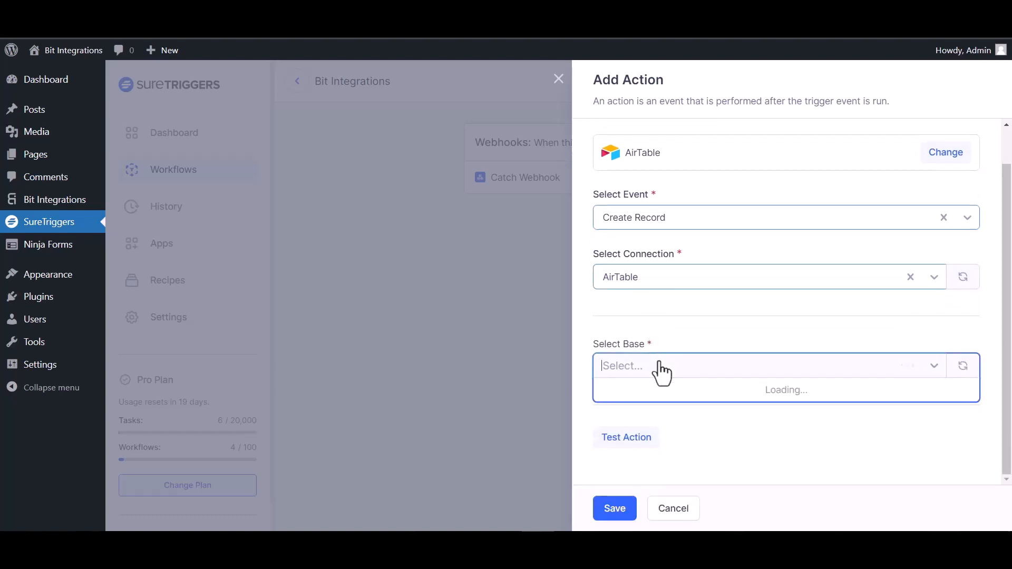
click(659, 391)
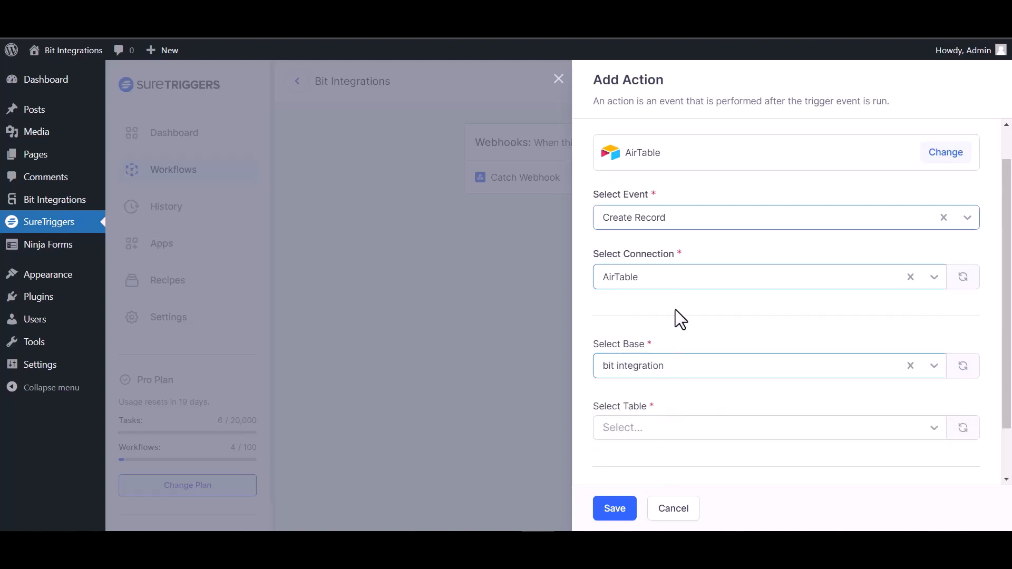
scroll(675, 315, down, 1)
click(688, 369)
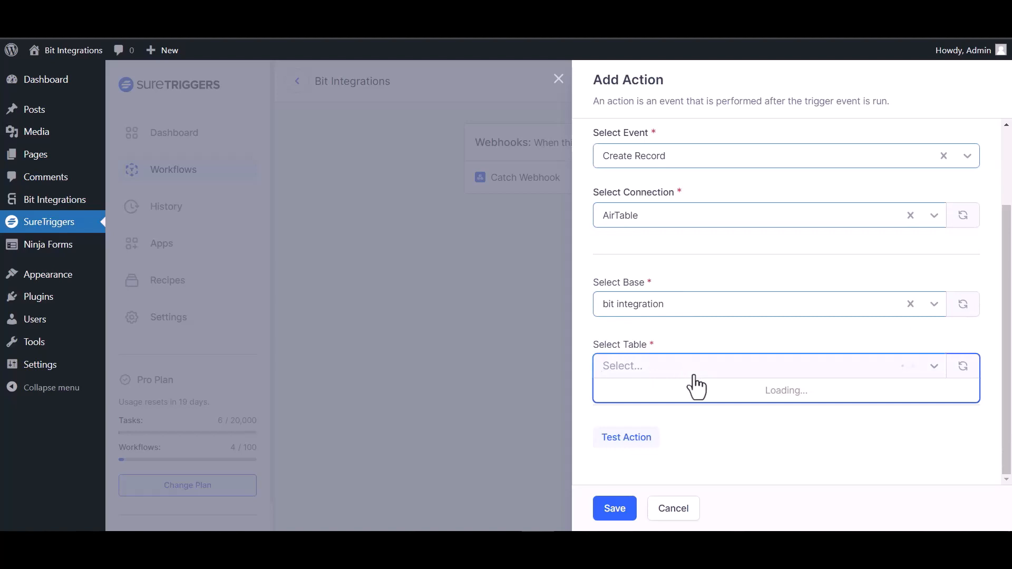
click(656, 389)
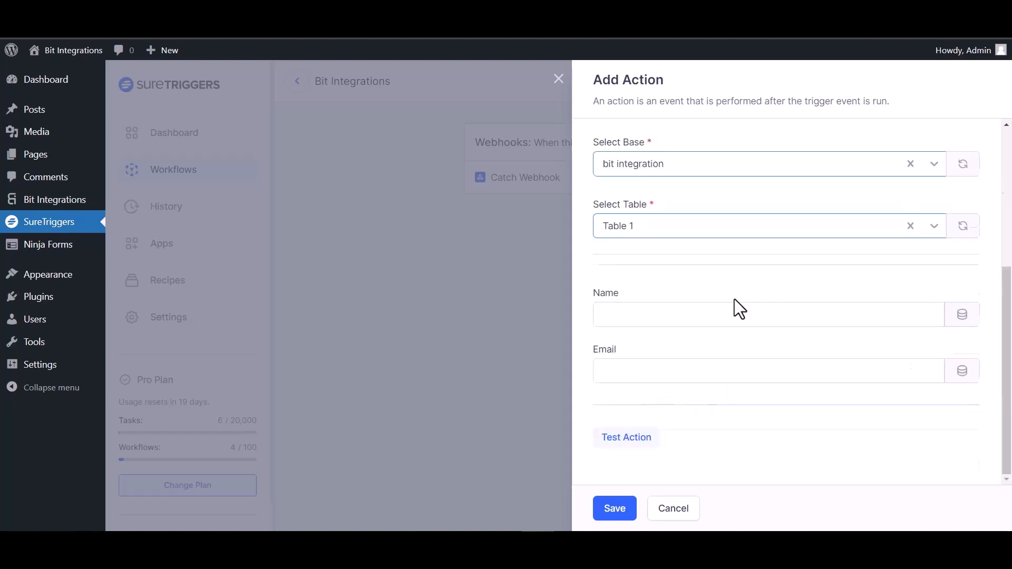
Step: Map webhook field 35 to Name and 23 to Email, test, and save the action
click(963, 315)
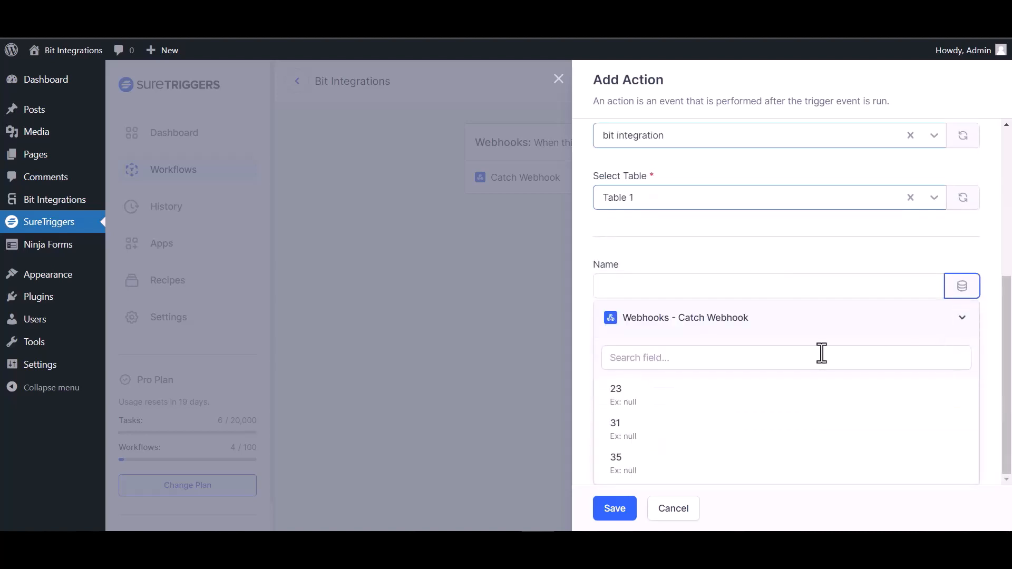
click(622, 466)
click(962, 370)
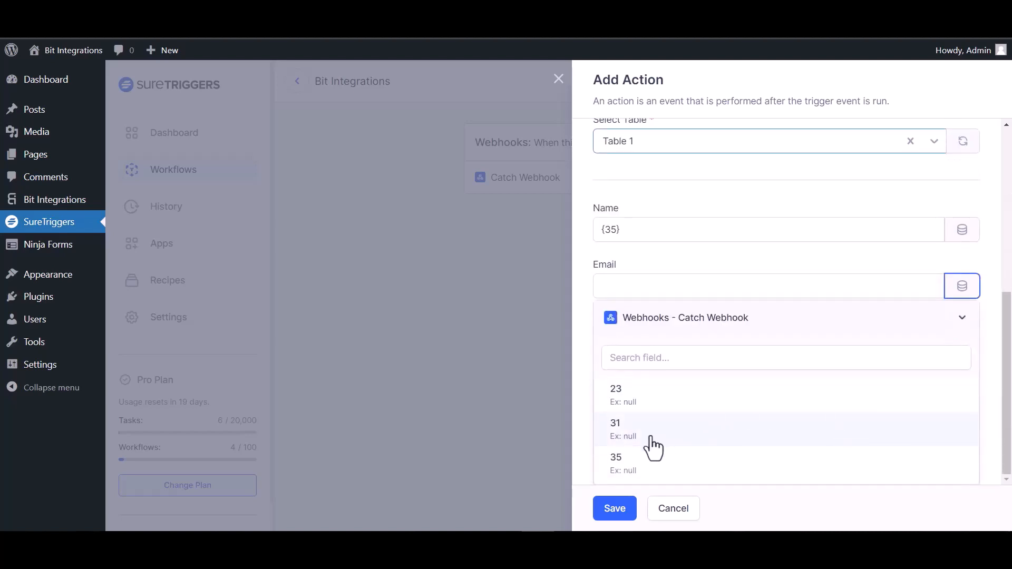
click(632, 411)
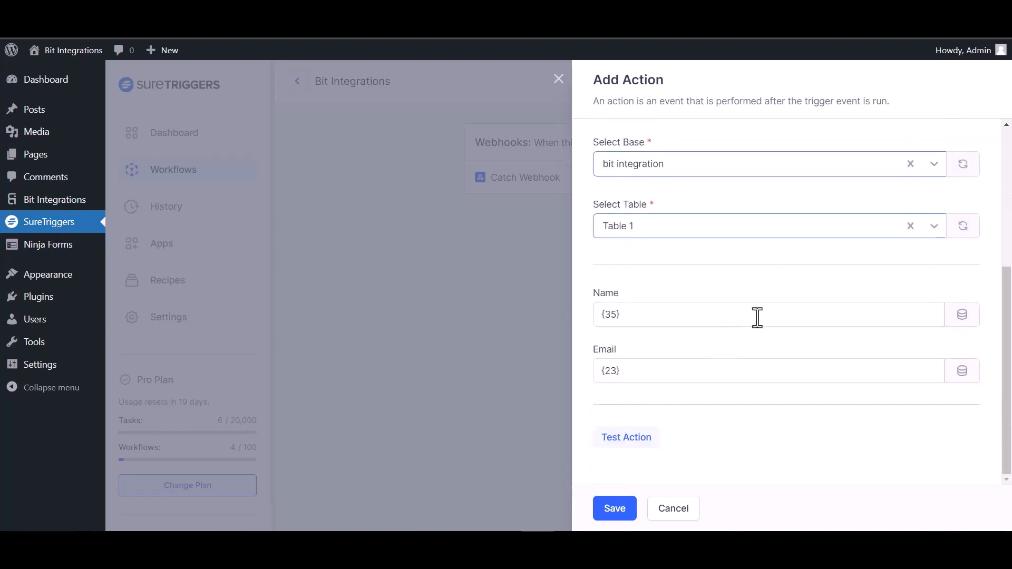
click(648, 438)
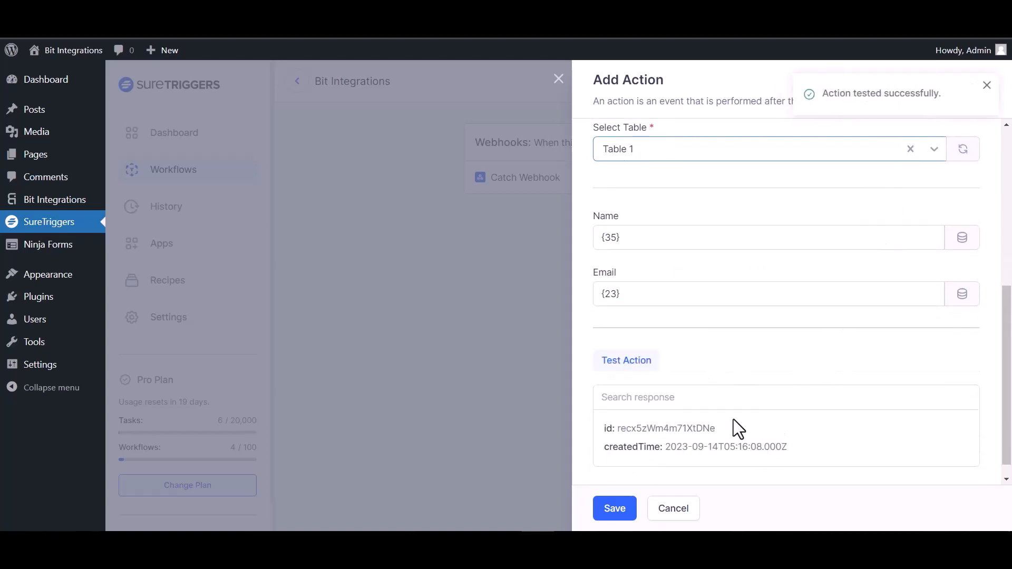
click(615, 510)
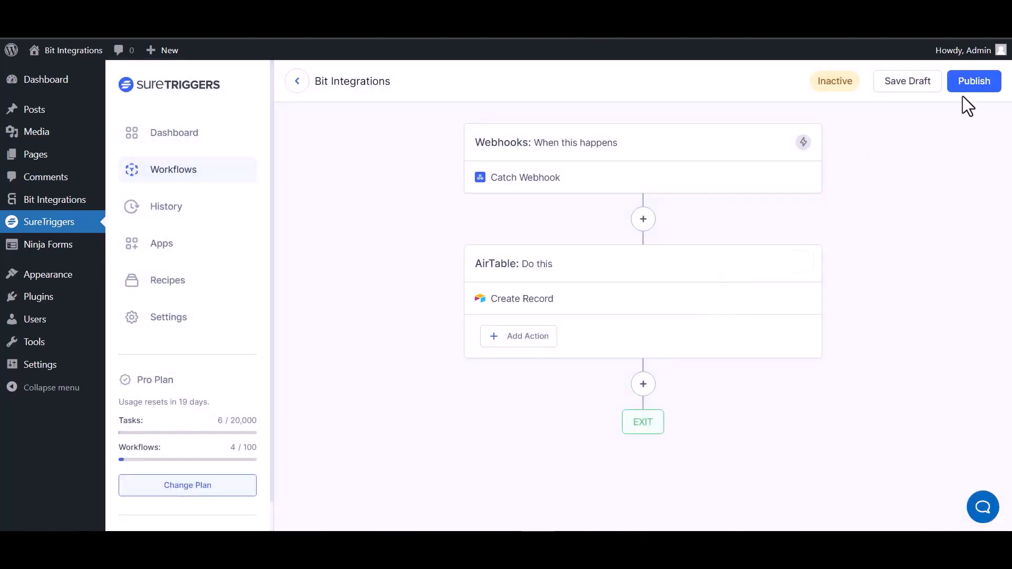
Step: Publish the webhook-to-AirTable workflow so it becomes Active
click(973, 80)
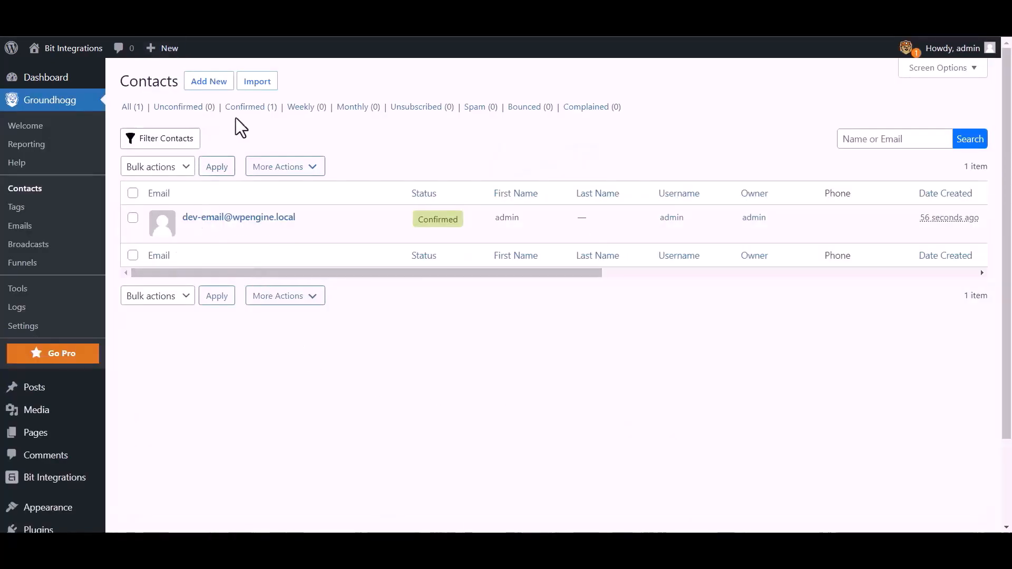
Step: Create a Groundhogg contact with first name 'Bit Integrations', plus an email address and mobile number
click(210, 83)
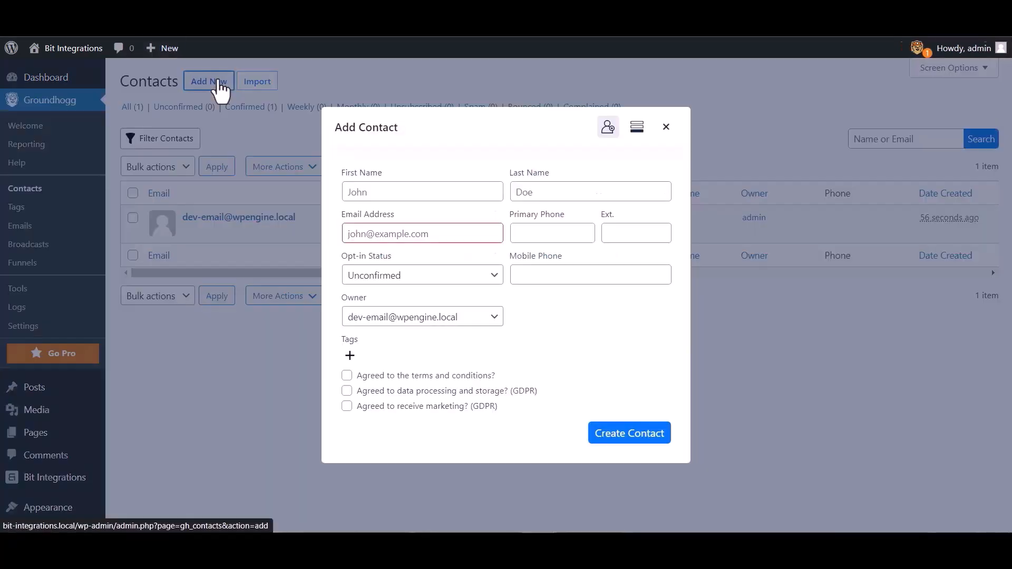
click(387, 192)
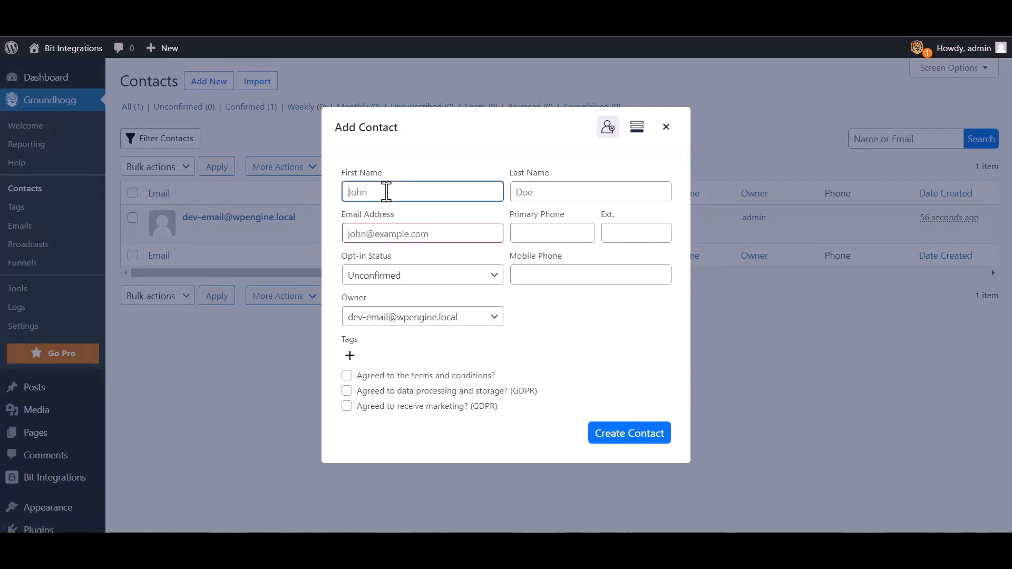
text(Bit Integrations)
click(431, 233)
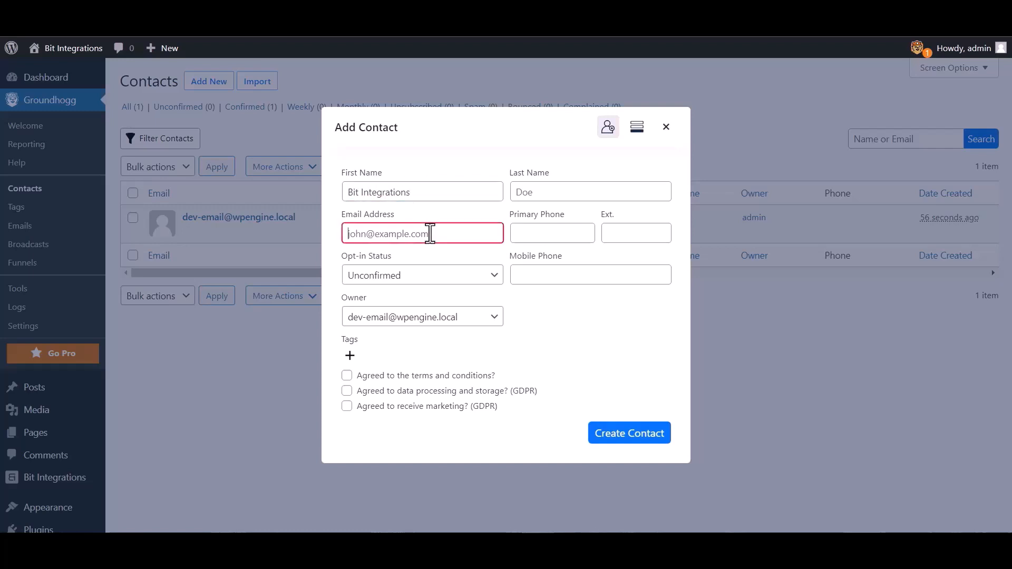
click(548, 270)
text(444)
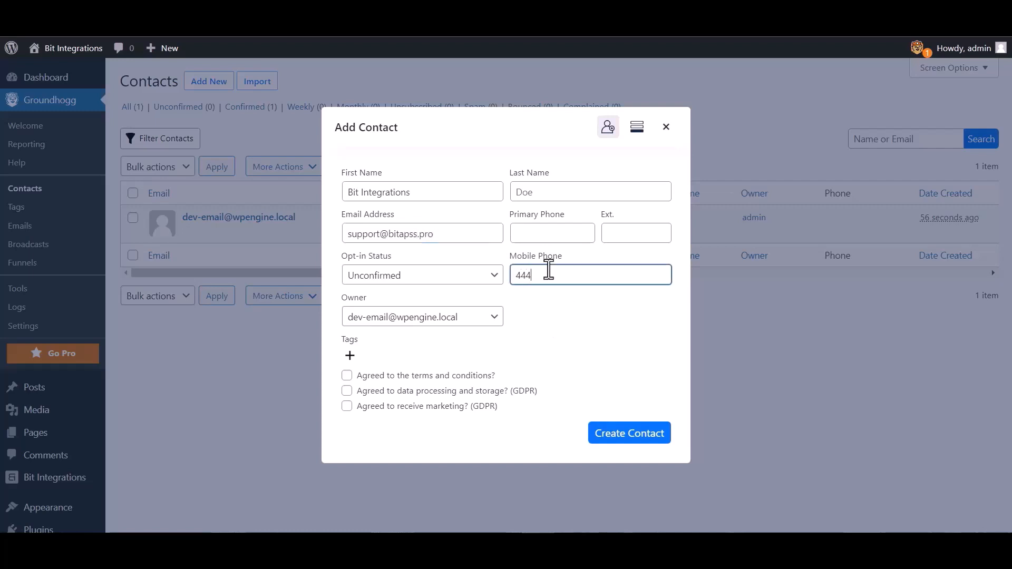
text(555666)
click(612, 437)
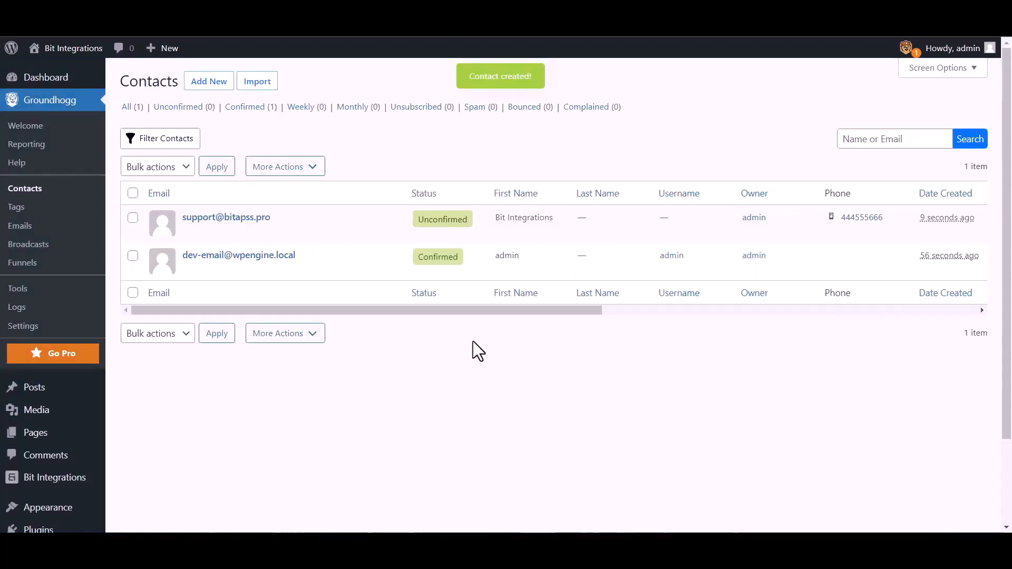